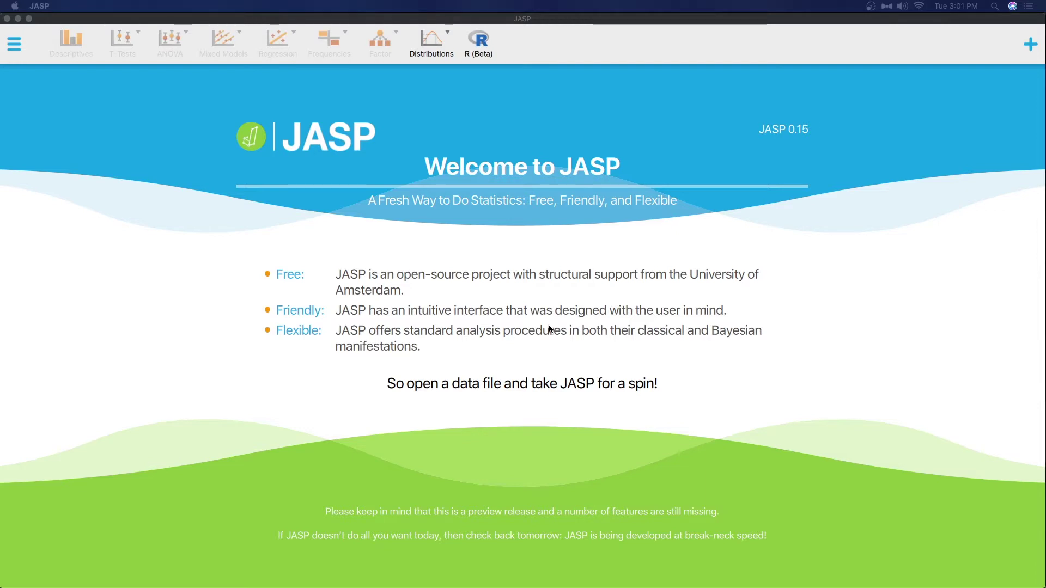
Load the Dancing Cats example dataset from the Data Library's 5. Frequencies folder.
click(638, 276)
click(212, 176)
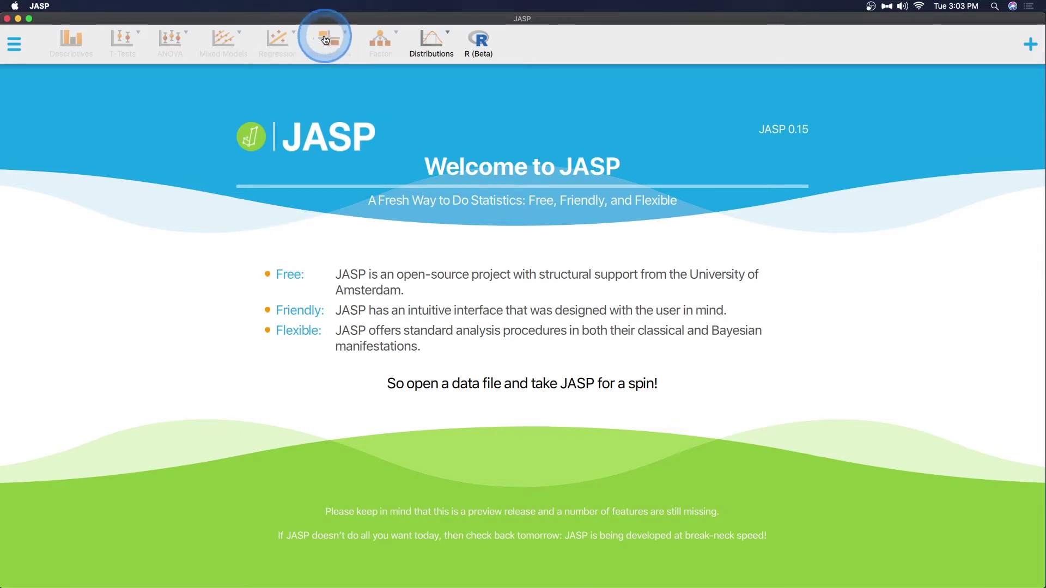
click(18, 51)
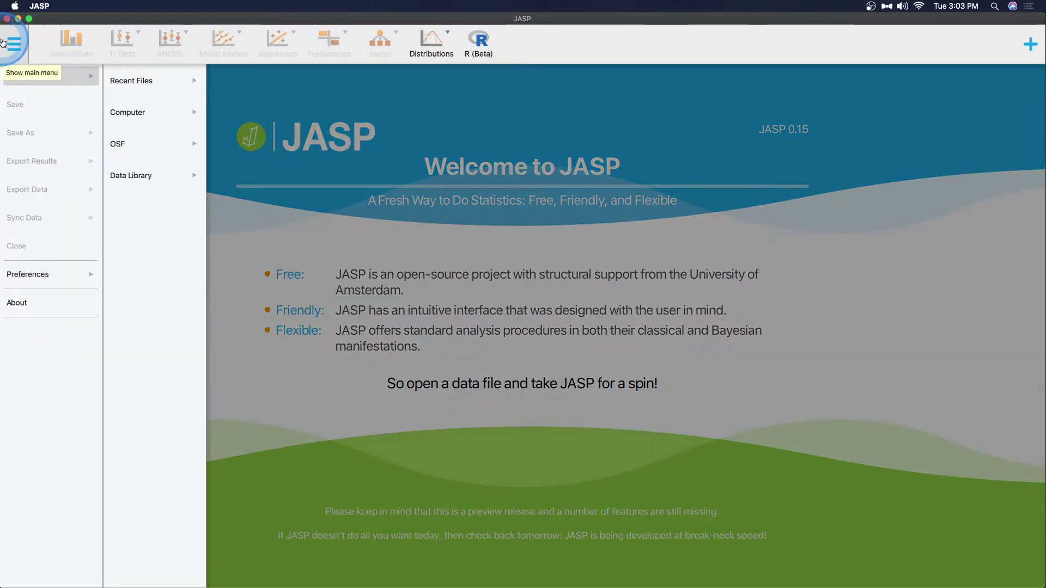
click(131, 188)
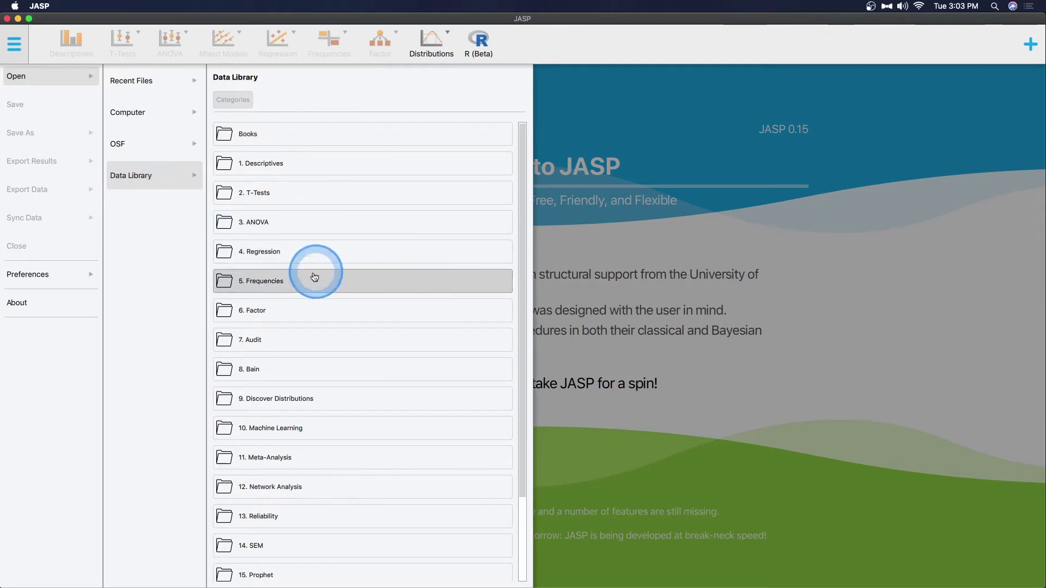
click(260, 282)
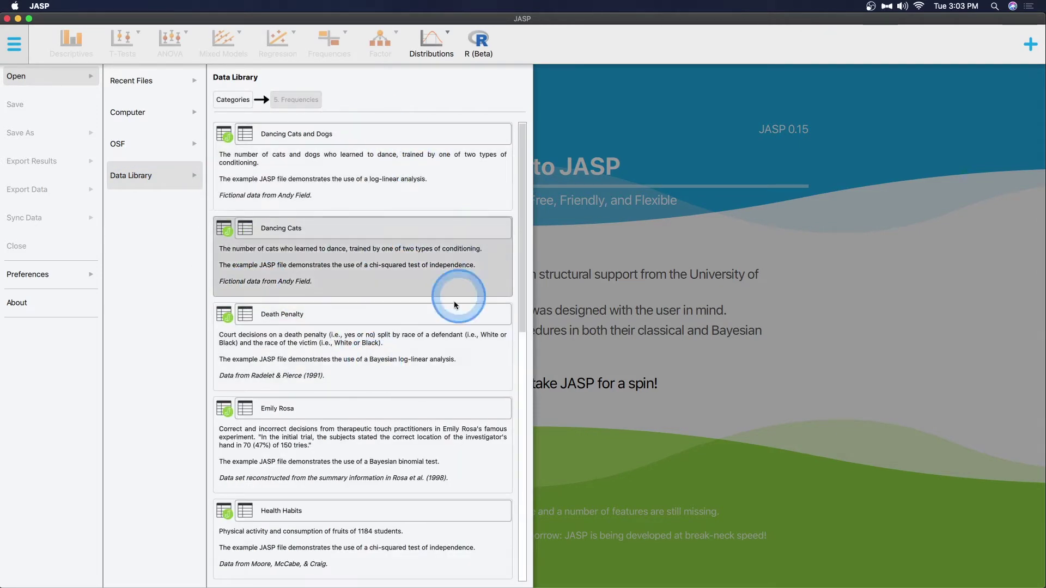
scroll(445, 281, down, 2)
scroll(445, 281, up, 2)
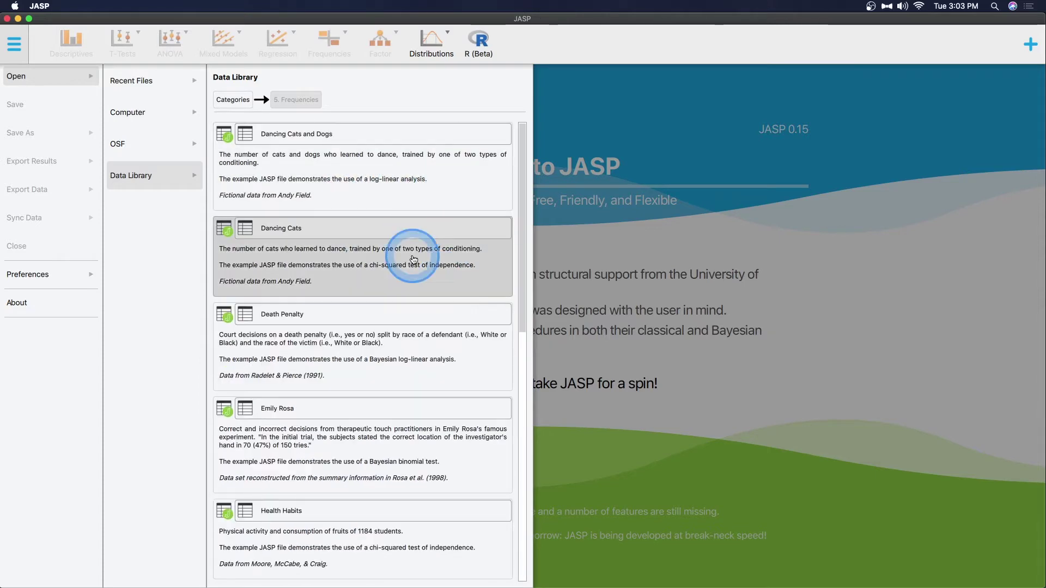
scroll(439, 537, down, 1)
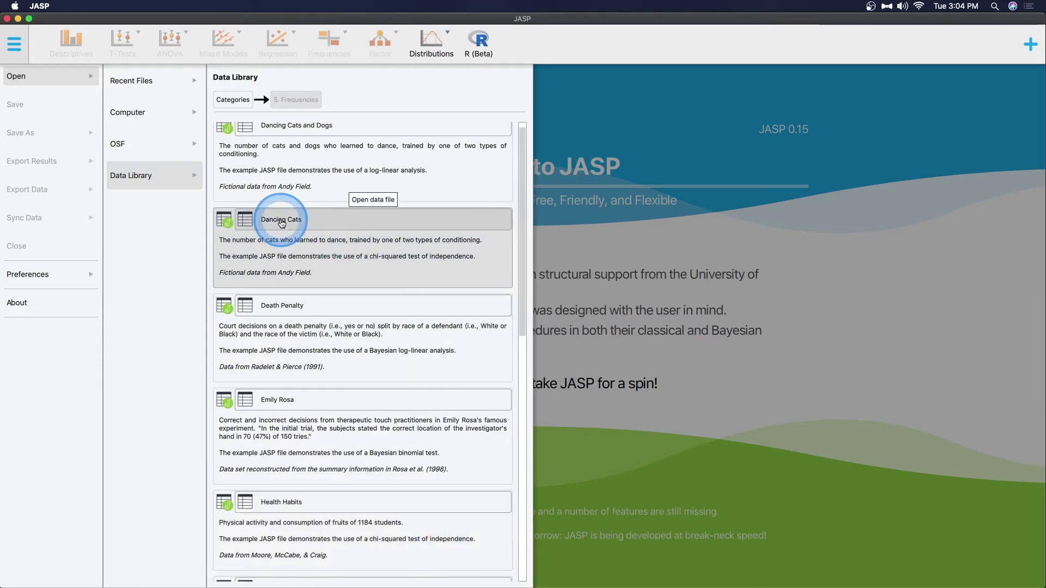
click(297, 217)
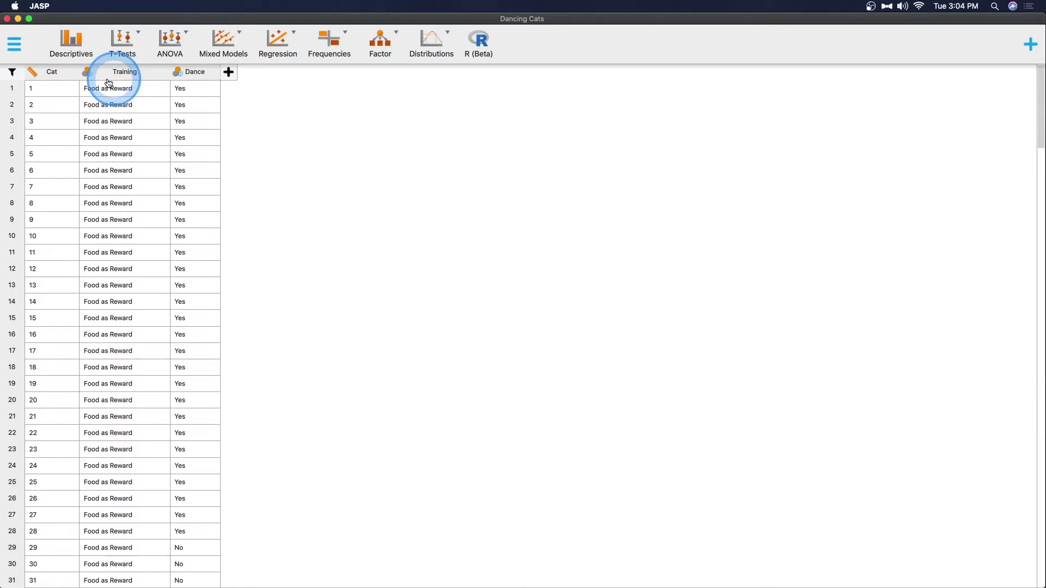
scroll(131, 146, down, 20)
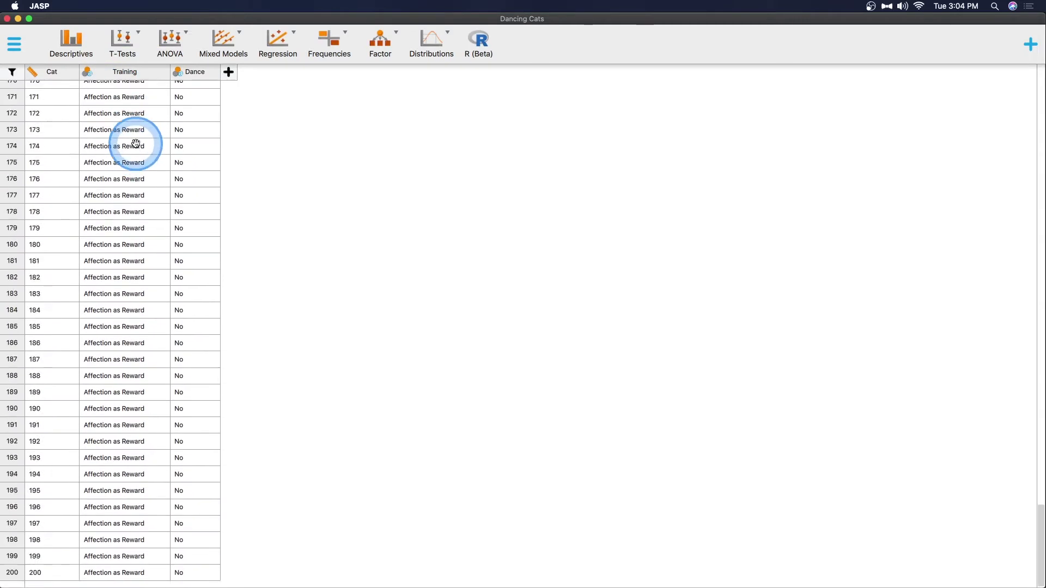
scroll(139, 146, up, 20)
scroll(206, 174, down, 20)
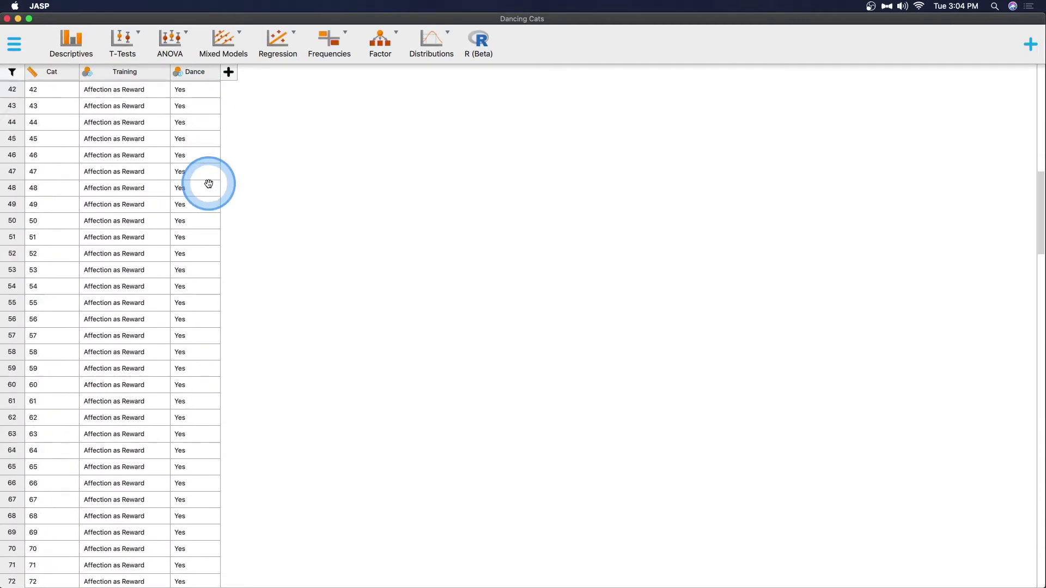
scroll(208, 185, up, 20)
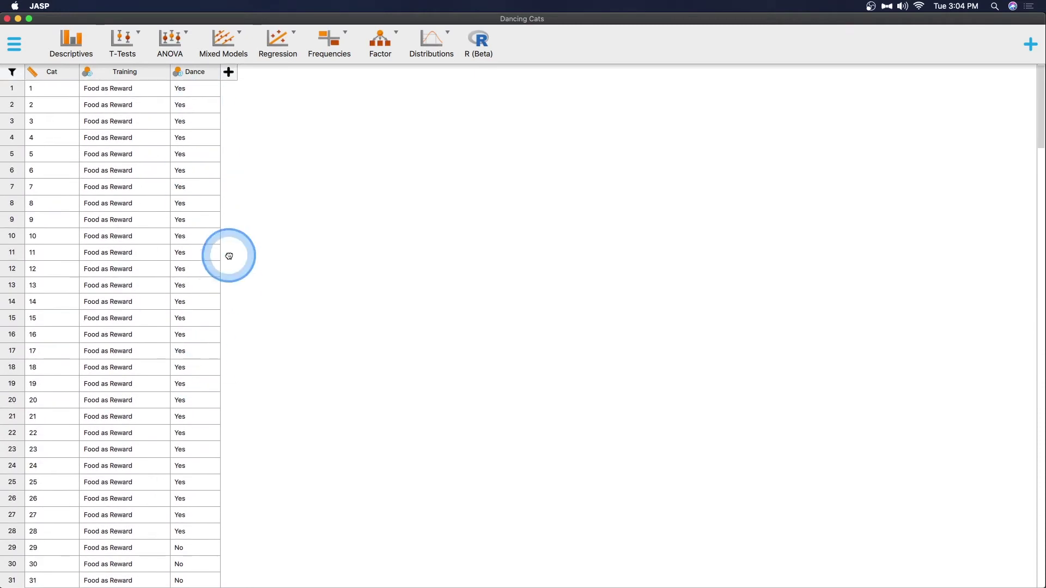
scroll(216, 205, down, 4)
scroll(217, 205, down, 20)
scroll(217, 206, up, 20)
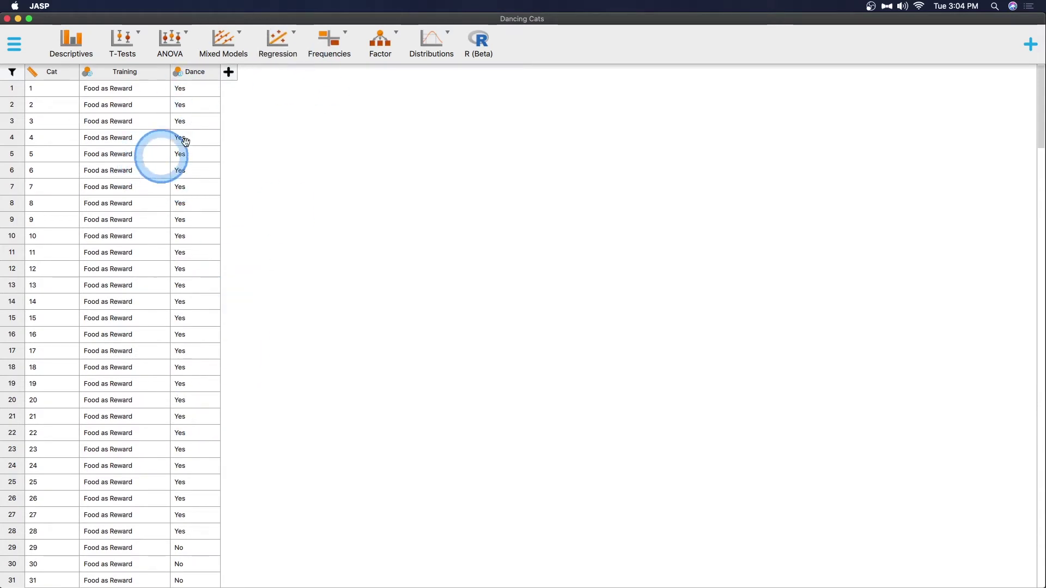
Run a classical Contingency Tables analysis with Training in Rows and Dance in Columns.
click(330, 45)
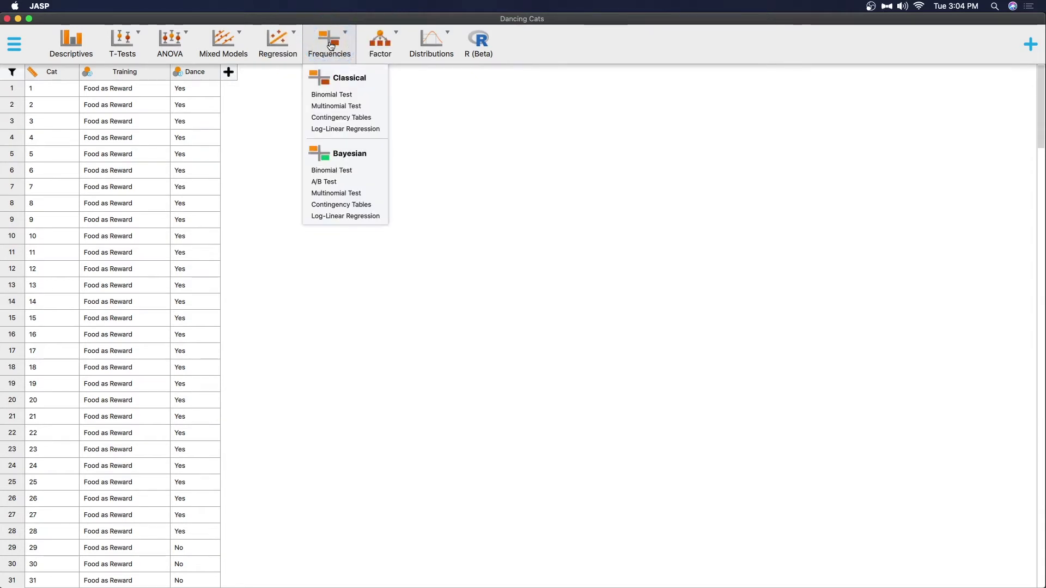
click(341, 117)
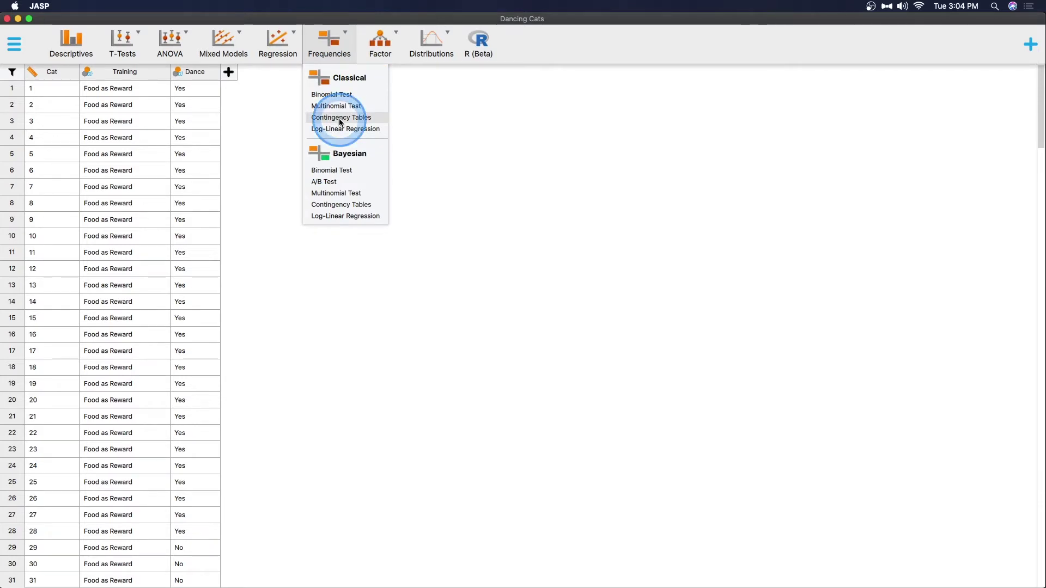
click(341, 117)
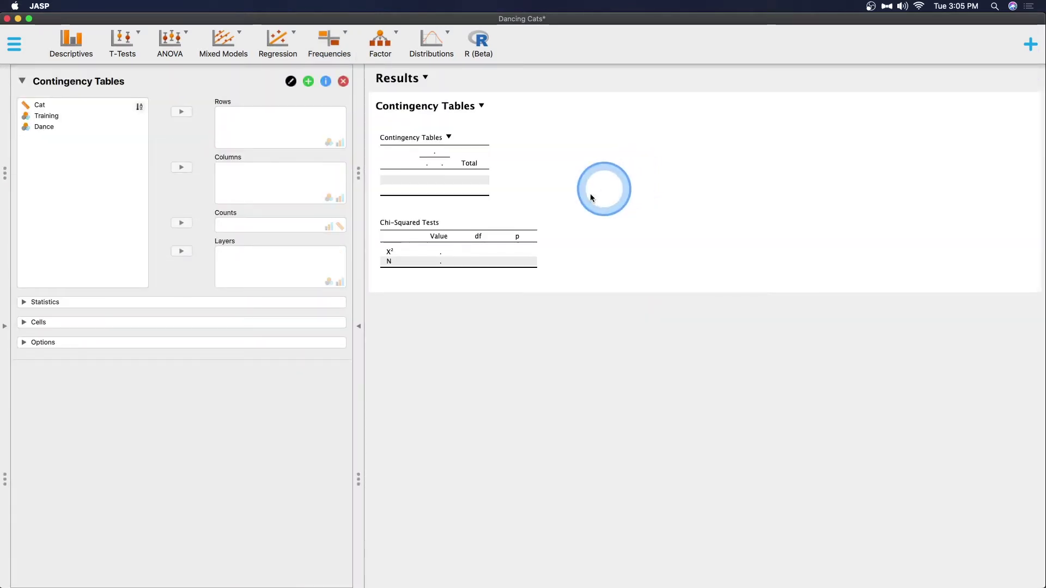
click(76, 116)
click(181, 112)
click(43, 132)
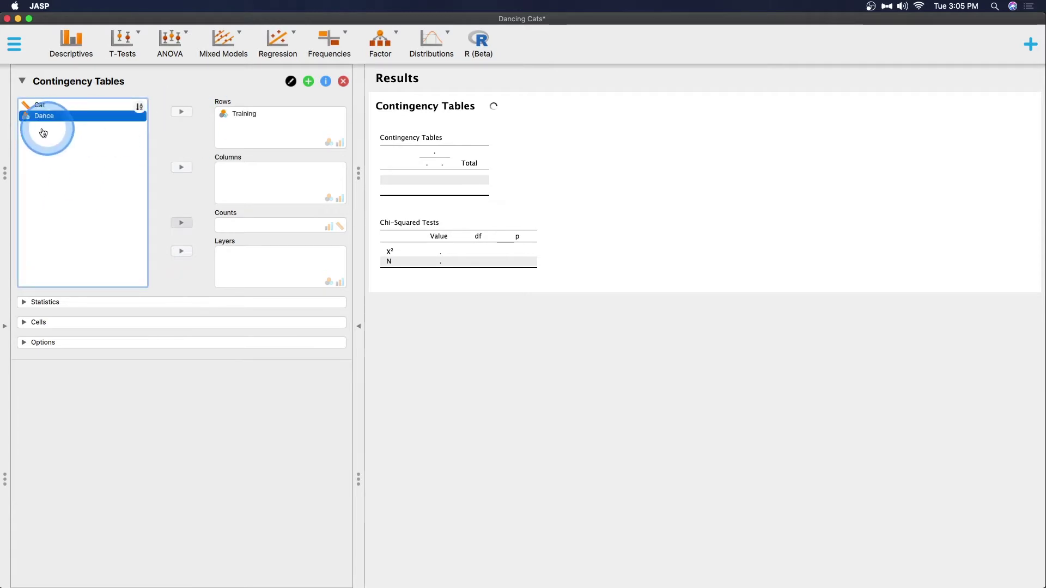
click(181, 167)
click(75, 287)
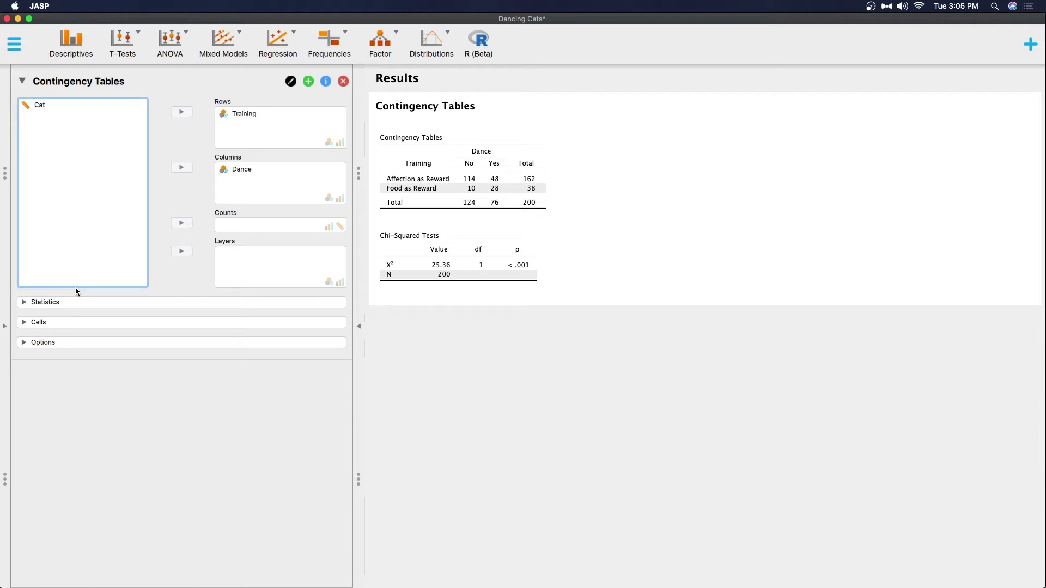
click(471, 184)
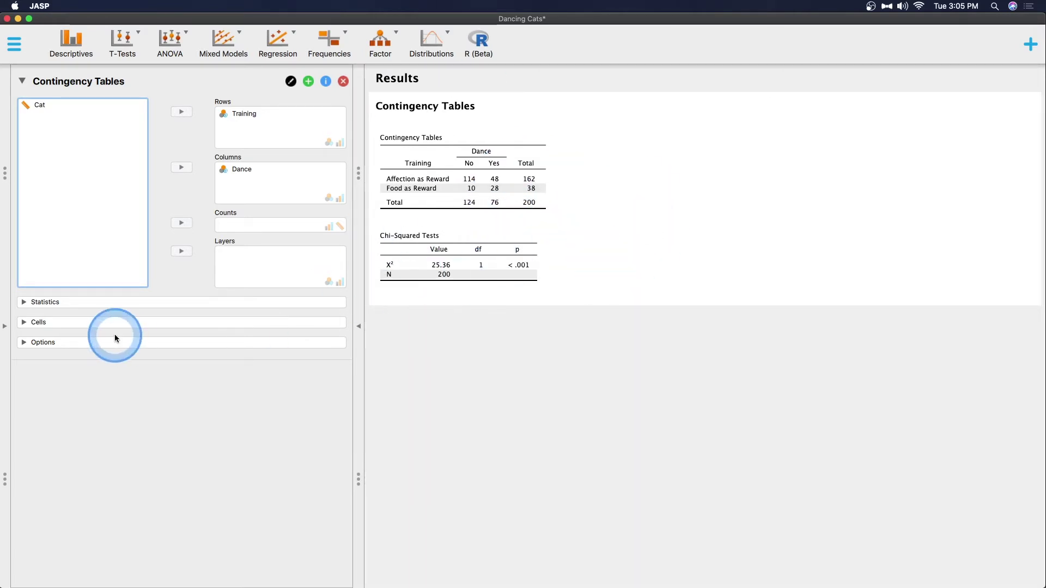
Turn on the Odds ratio option under Statistics, keeping Log Odds Ratio with 95% intervals.
click(83, 303)
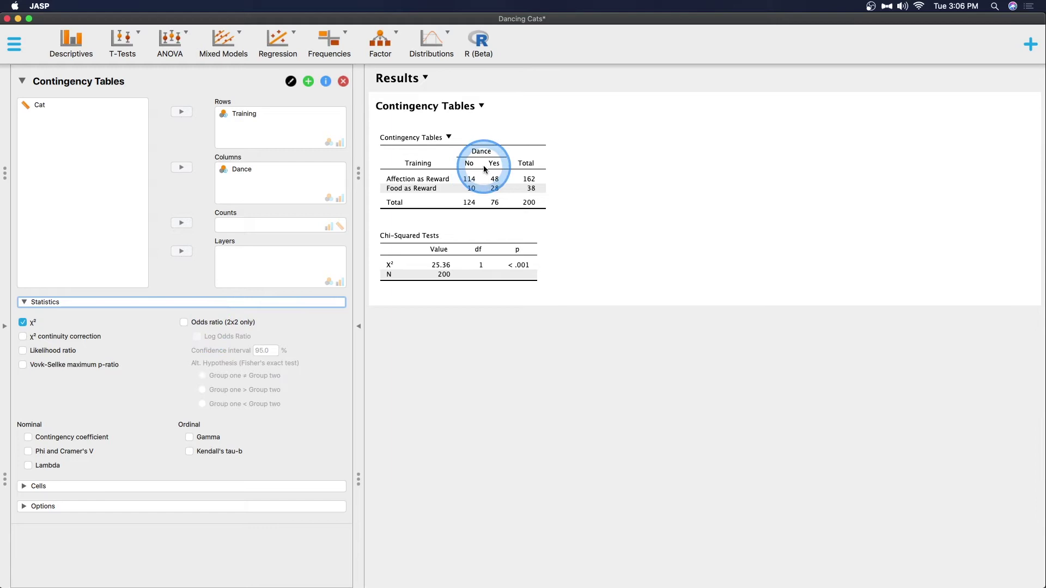
click(216, 321)
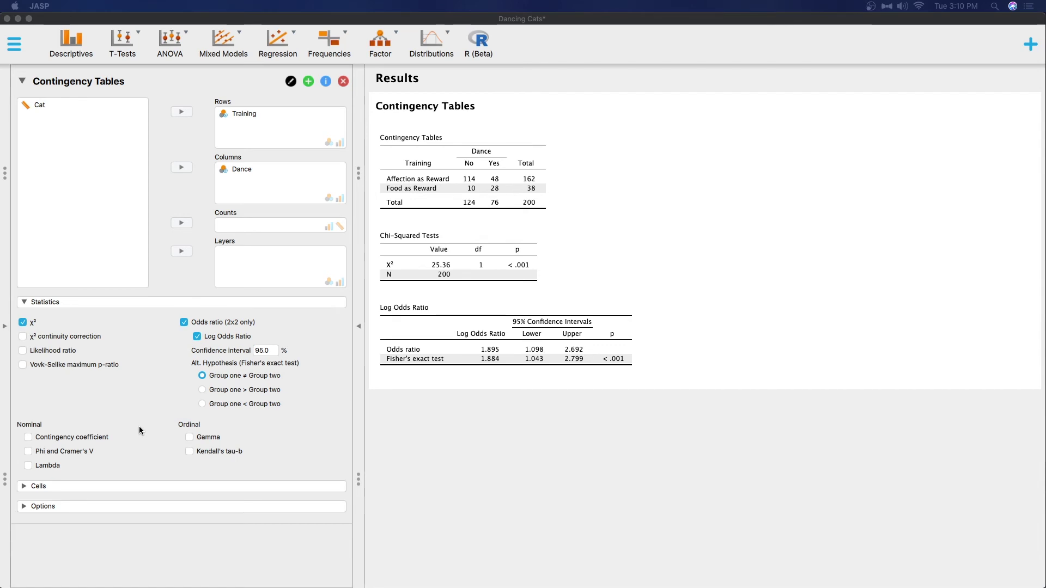
Enable Lambda plus Phi and Cramer's V under Statistics > Nominal.
click(28, 465)
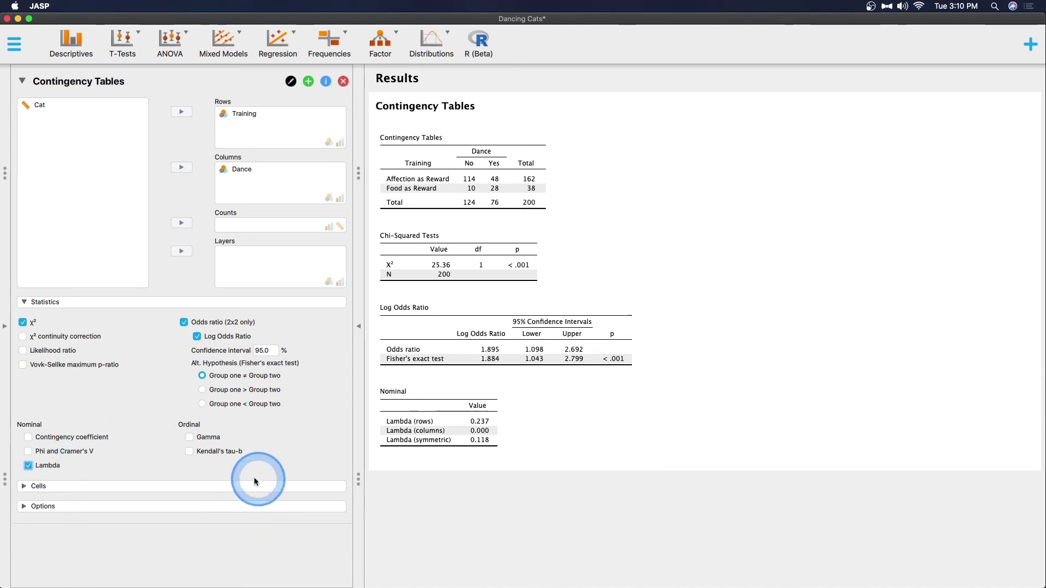
click(59, 453)
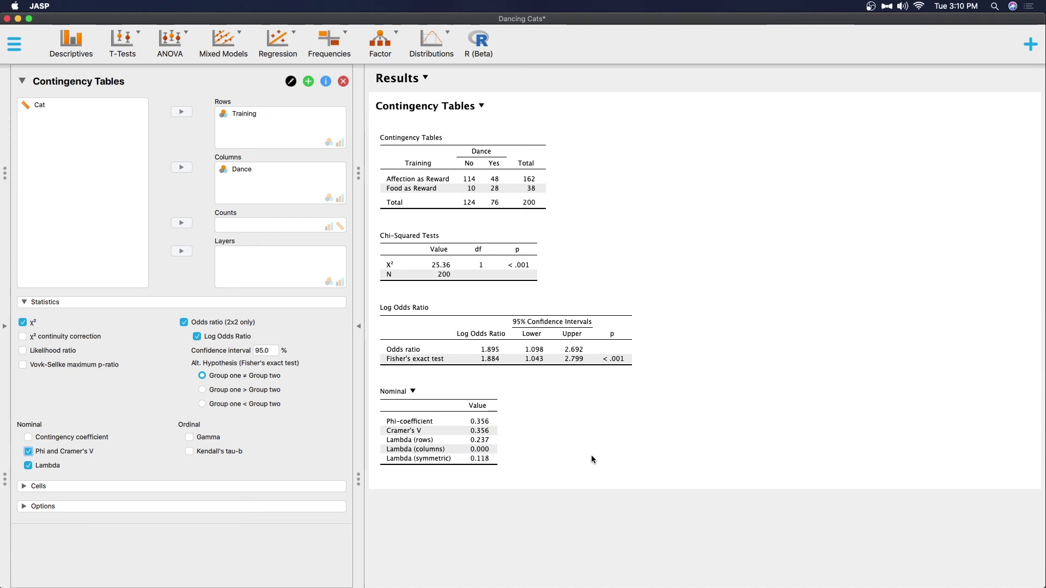
Turn on Expected counts under Cells for the Training by Dance table.
click(60, 485)
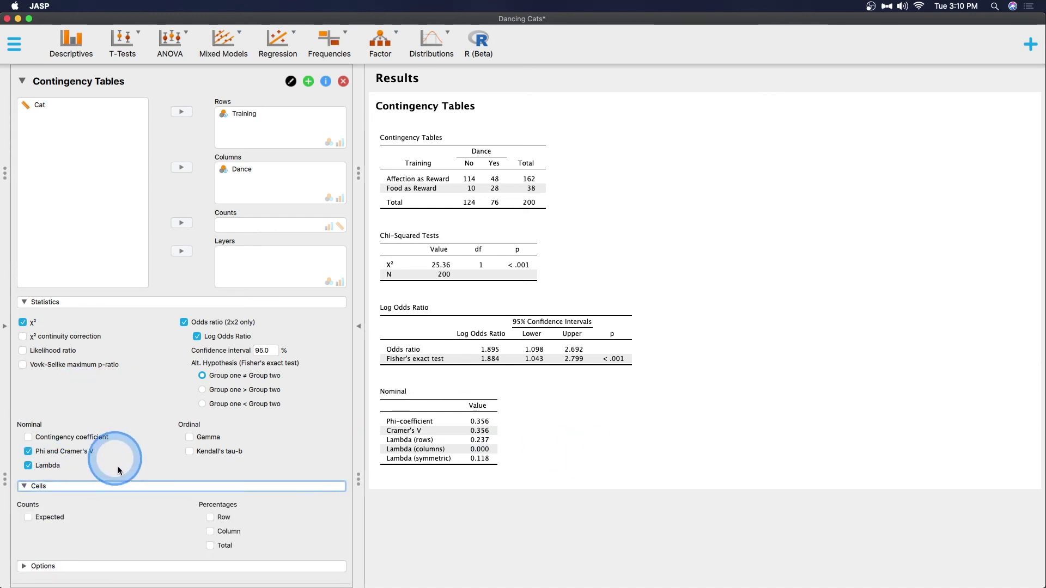
click(131, 566)
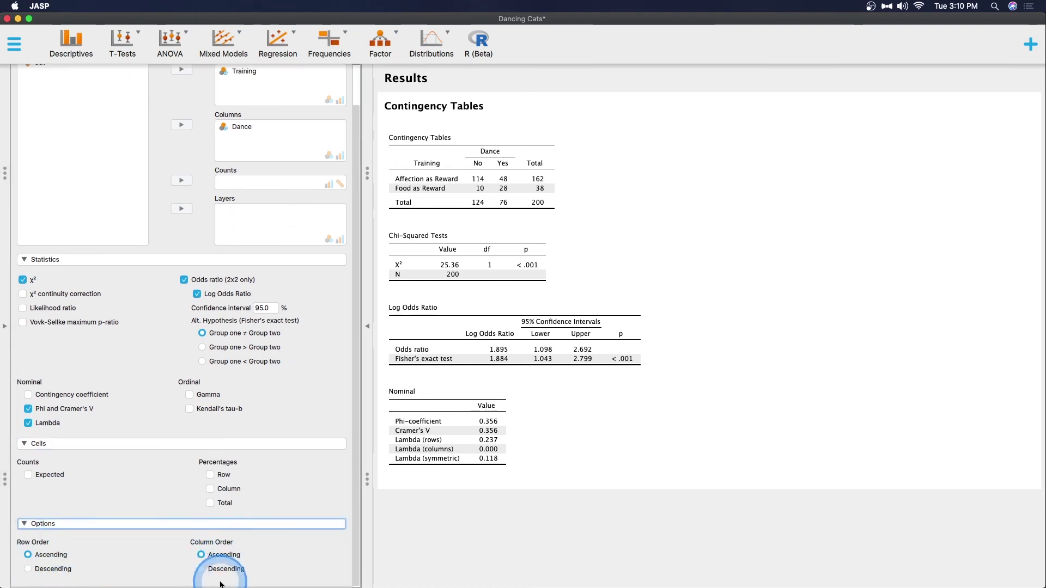
click(28, 474)
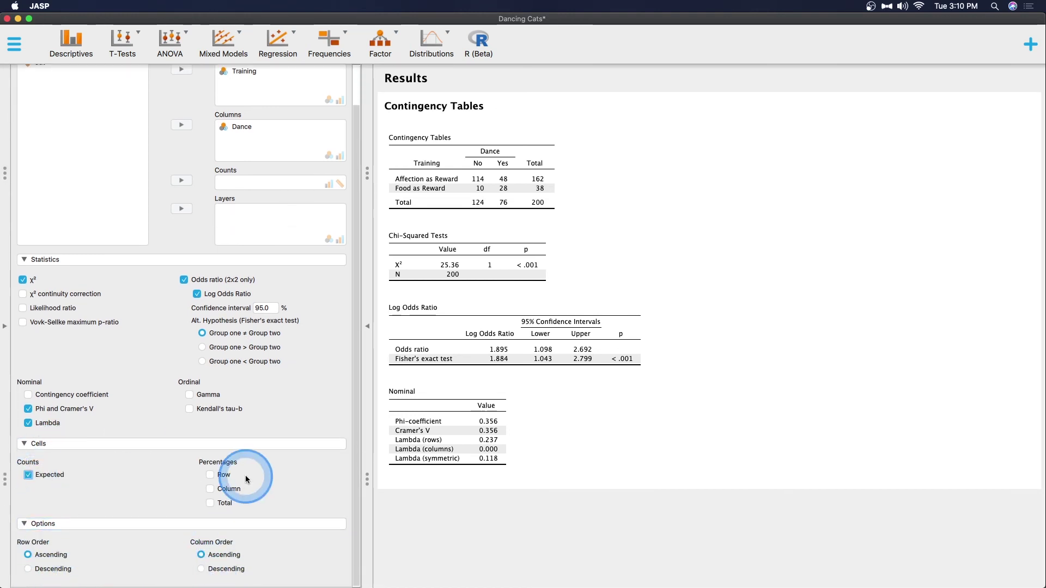